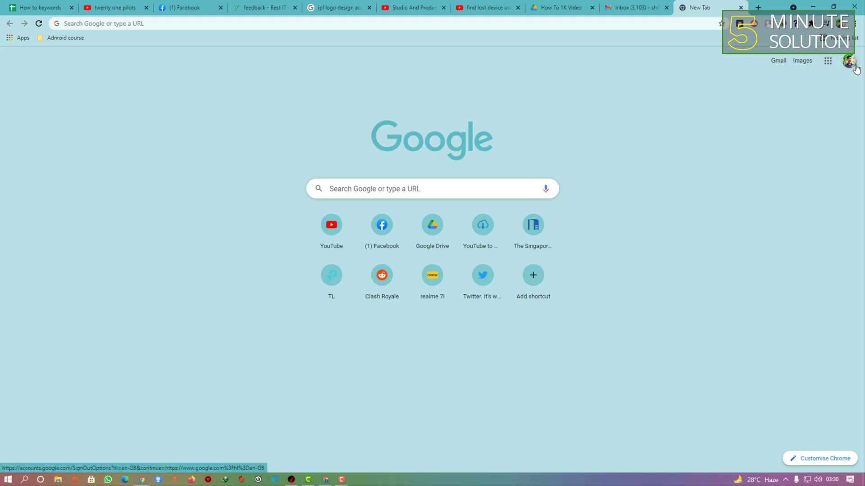
Switch Chrome to the other signed-in Google account and open its Google Account home page.
left_click(855, 67)
left_click(813, 216)
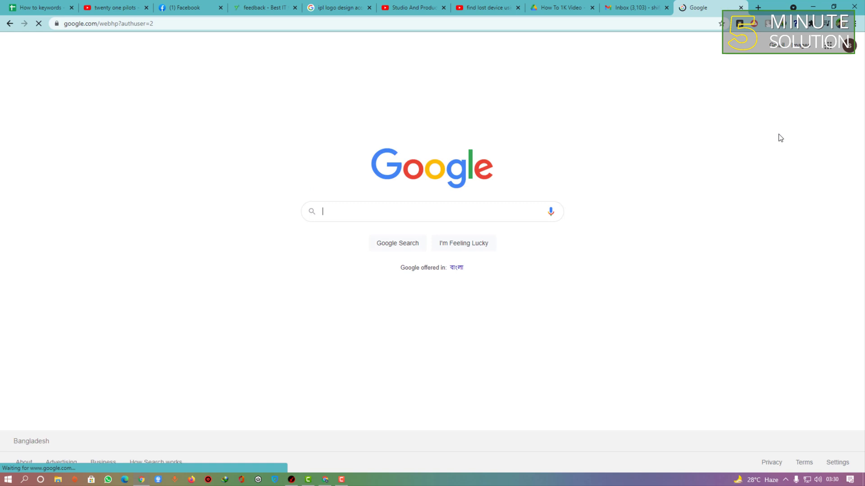
left_click(849, 50)
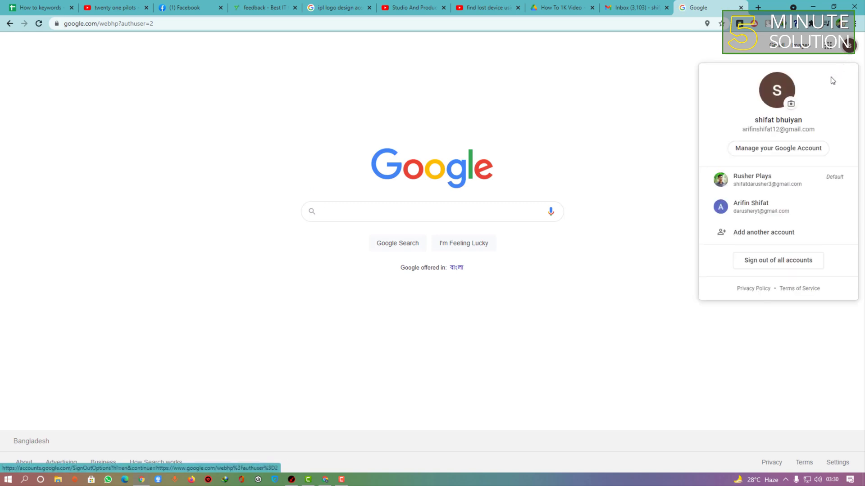
left_click(763, 148)
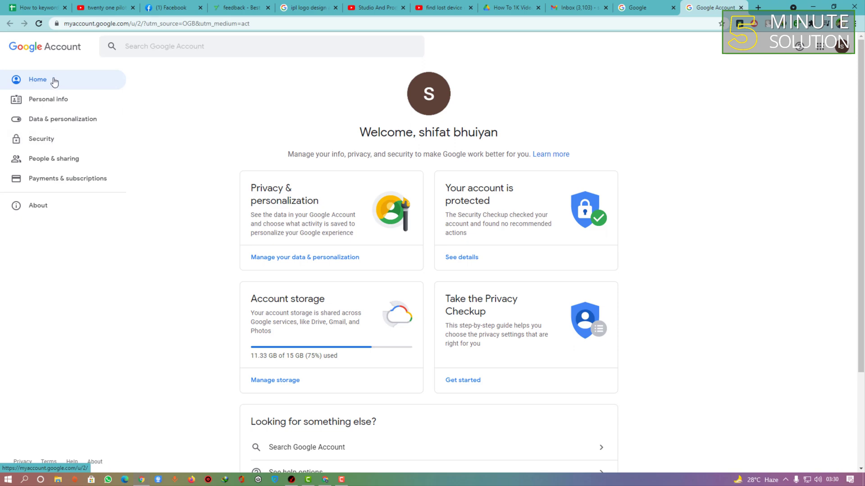
In Security, scroll to Your devices and choose Find a lost device.
left_click(36, 140)
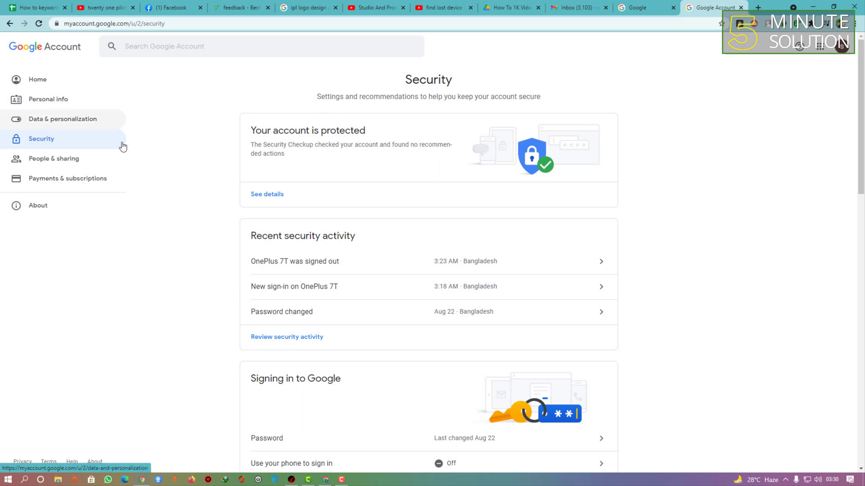
scroll(182, 199, "down", 3)
scroll(215, 198, "up", 3)
scroll(221, 149, "down", 2)
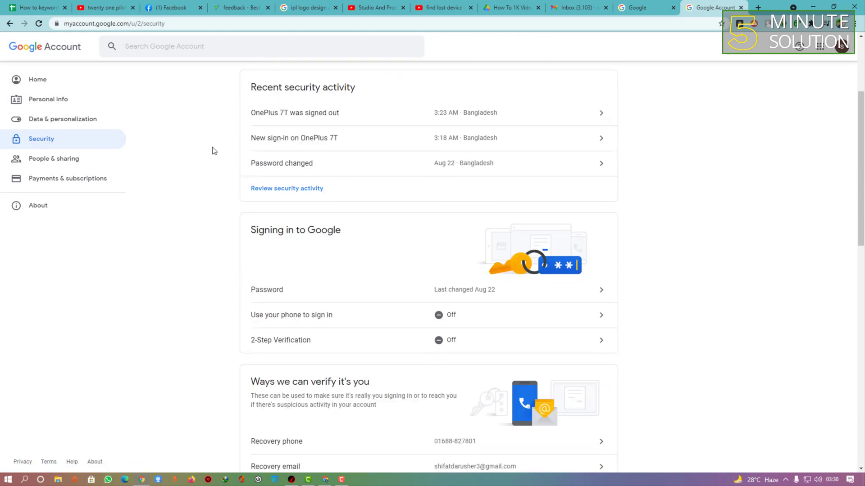
scroll(215, 149, "down", 3)
scroll(218, 150, "down", 7)
scroll(289, 212, "up", 3)
scroll(280, 230, "down", 2)
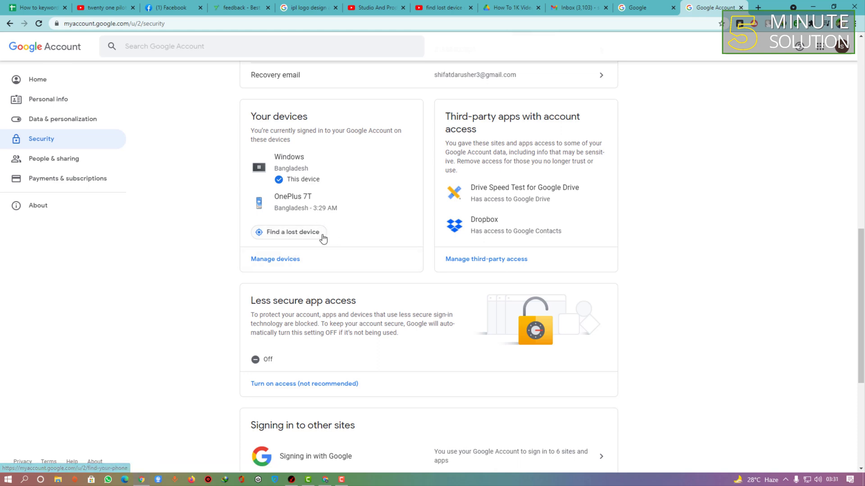
left_click(301, 235)
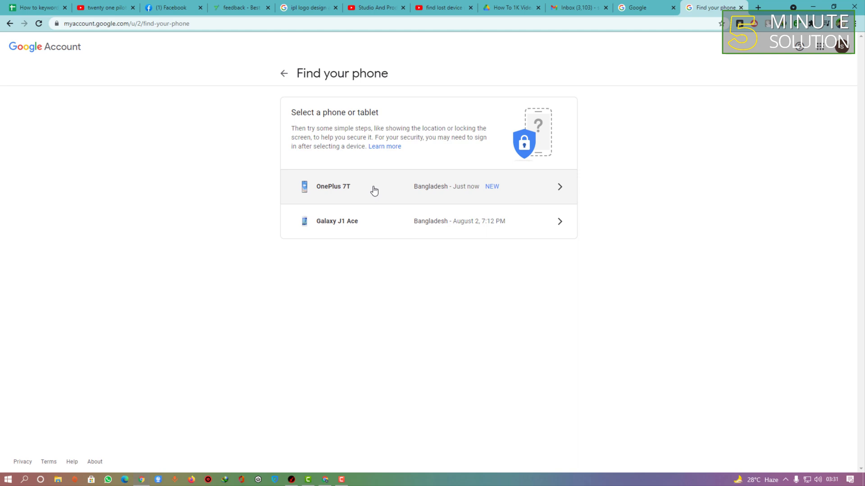
Choose the OnePlus 7T, review its recent security events, then return to the guide.
left_click(366, 197)
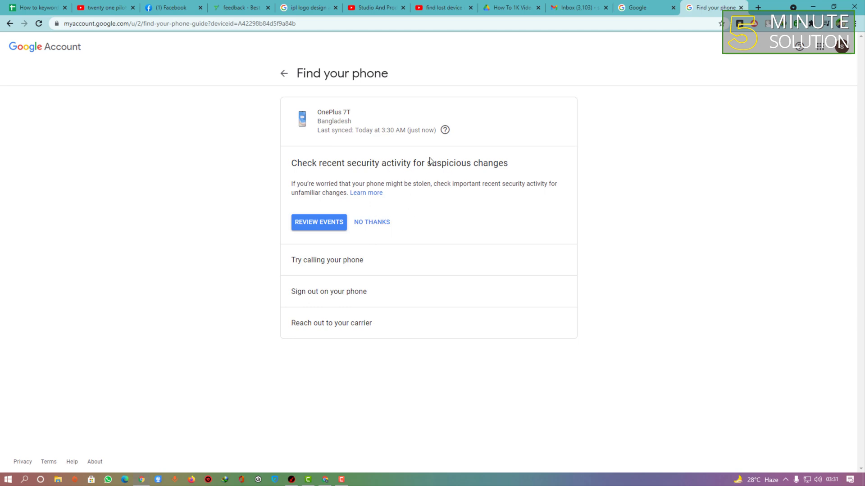
left_click_drag(292, 160, 527, 164)
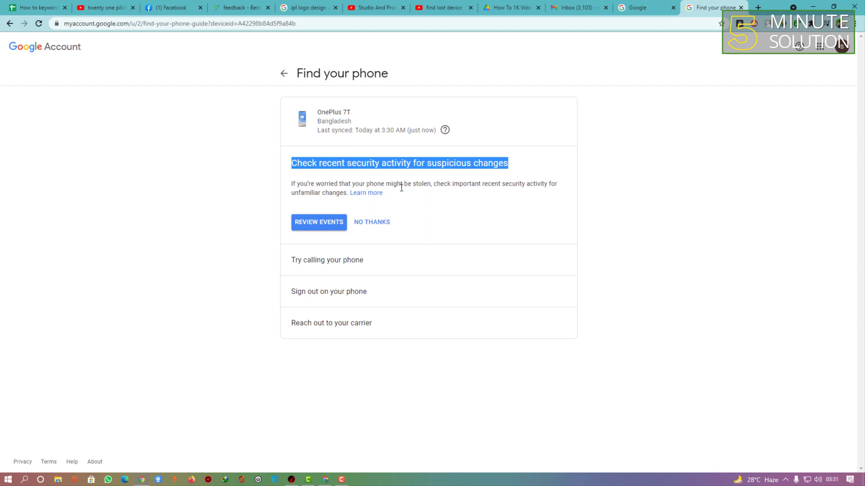
left_click(331, 228)
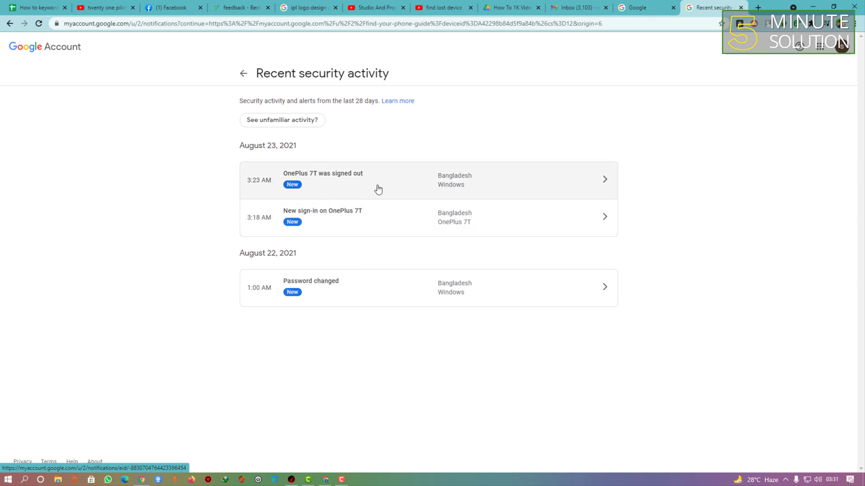
left_click(10, 24)
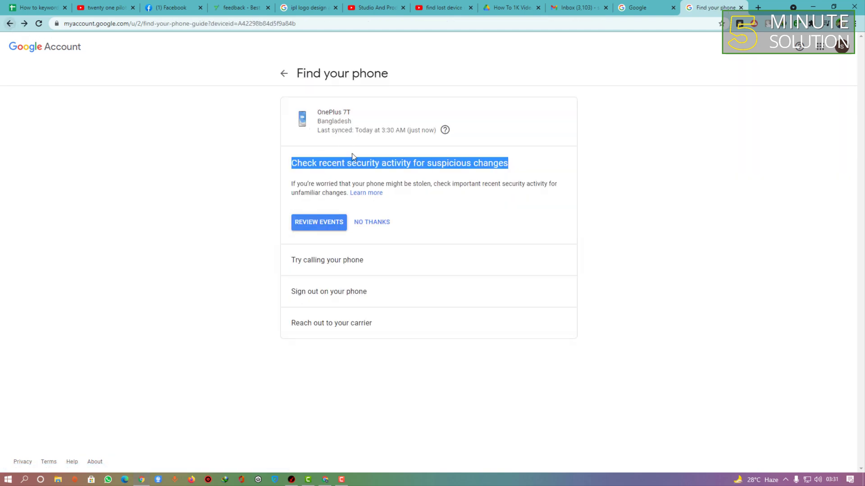
left_click(311, 196)
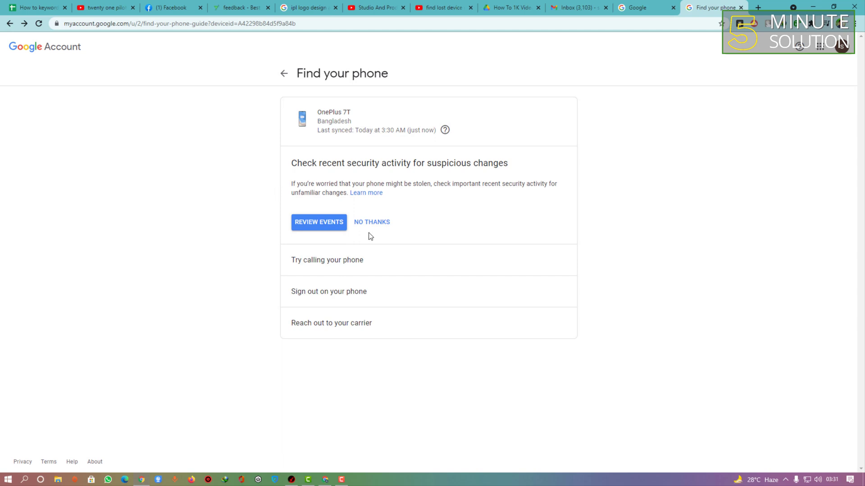
Read the Try calling your phone advice and advance to the next step.
left_click(351, 270)
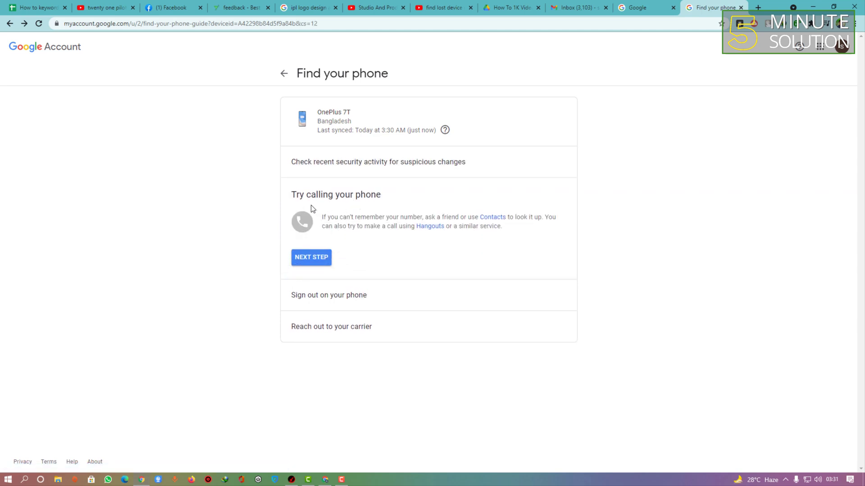
left_click_drag(324, 217, 506, 220)
left_click(481, 266)
left_click(318, 260)
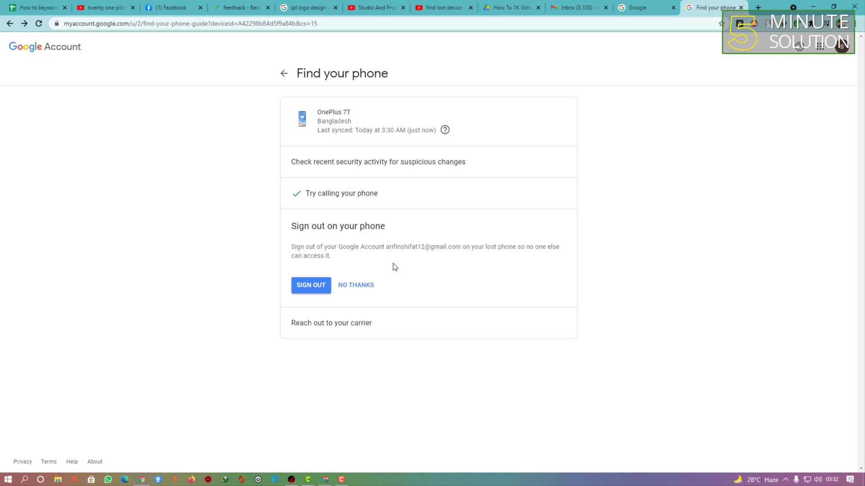
Finish the Reach out to your carrier step and continue to the Google Account.
left_click(402, 323)
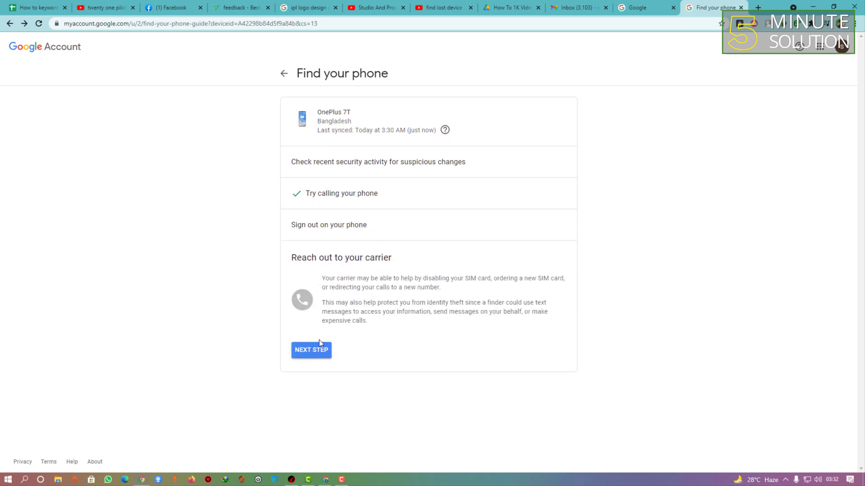
left_click(301, 355)
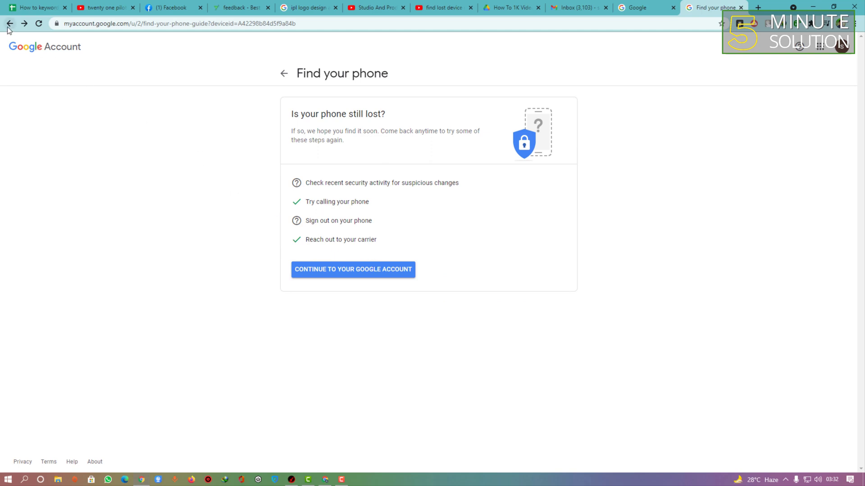
left_click(348, 268)
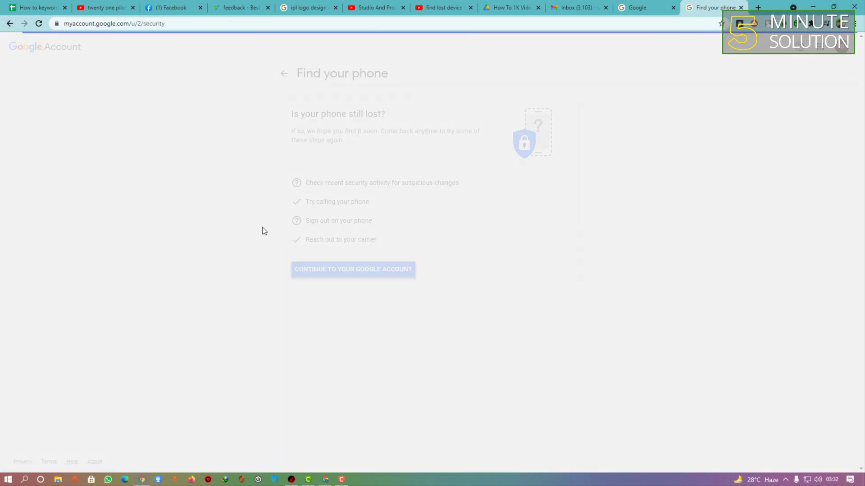
Open Manage devices and choose Find phone from the OnePlus 7T card's menu.
scroll(334, 296, "down", 10)
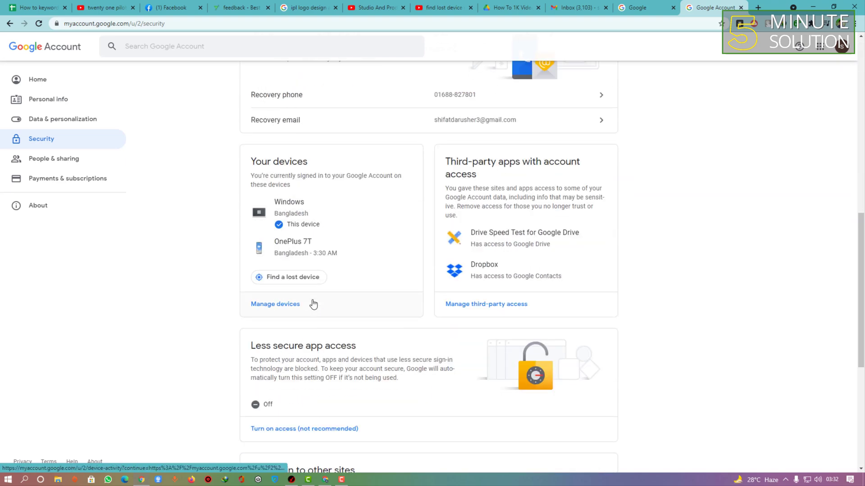
left_click(287, 308)
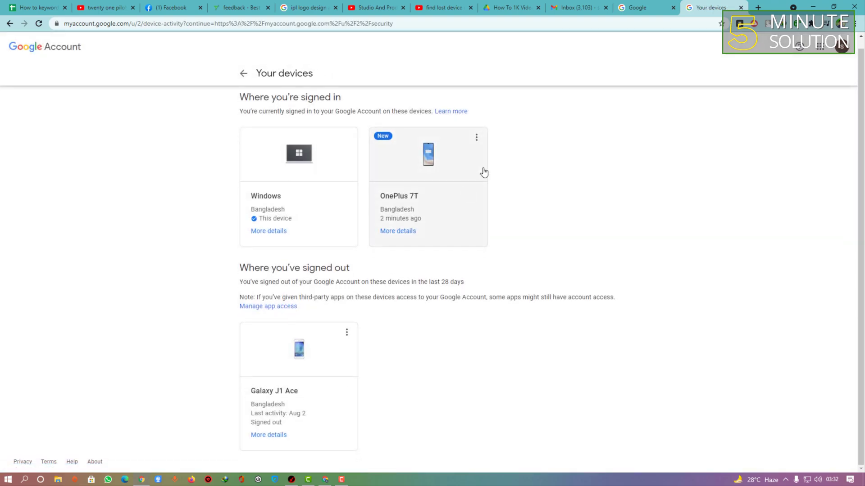
left_click(478, 144)
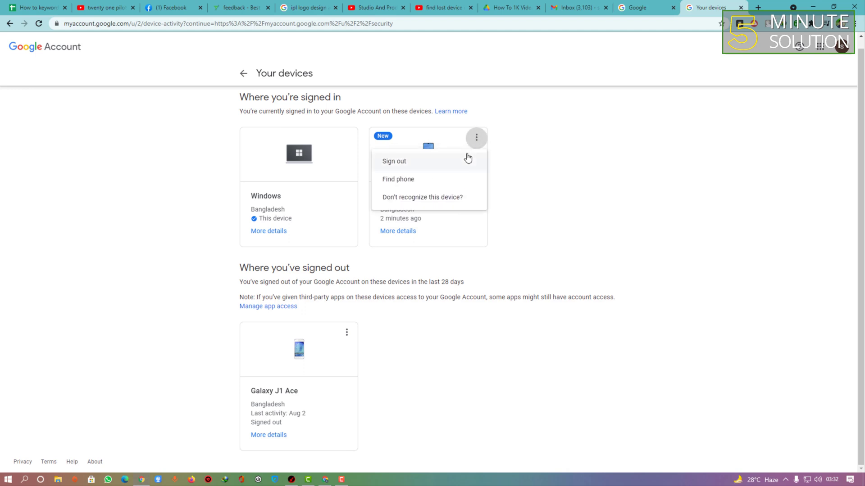
left_click(477, 139)
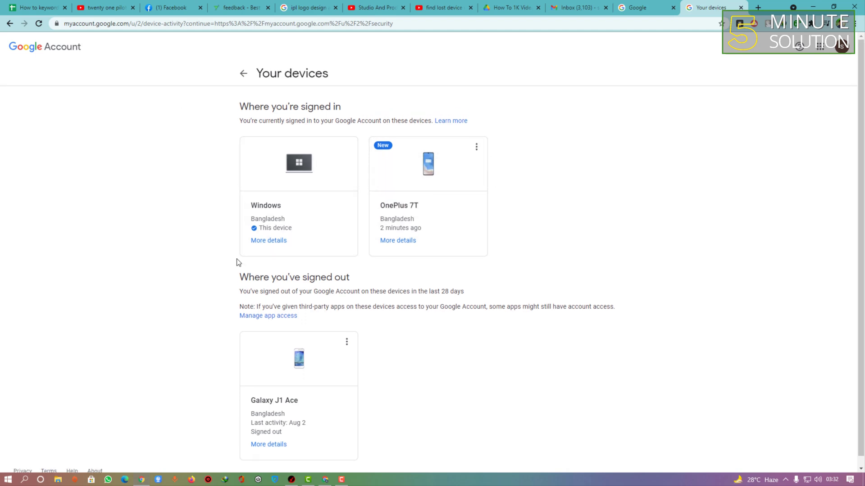
left_click(476, 141)
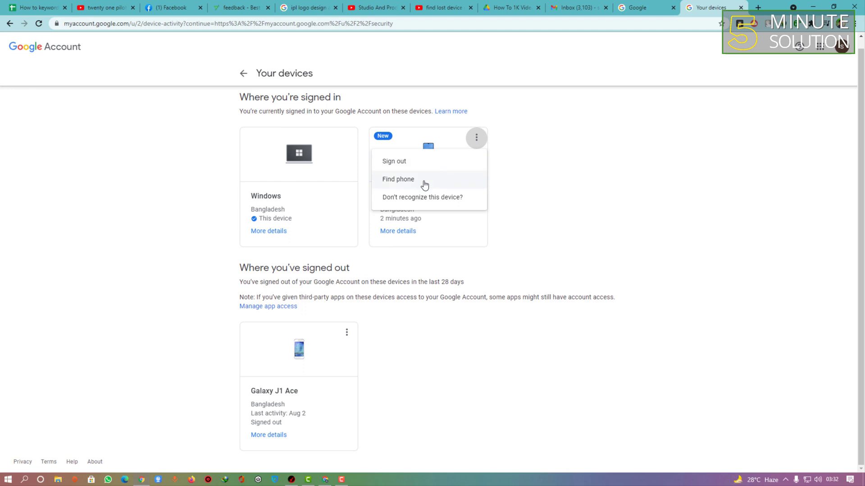
left_click(424, 182)
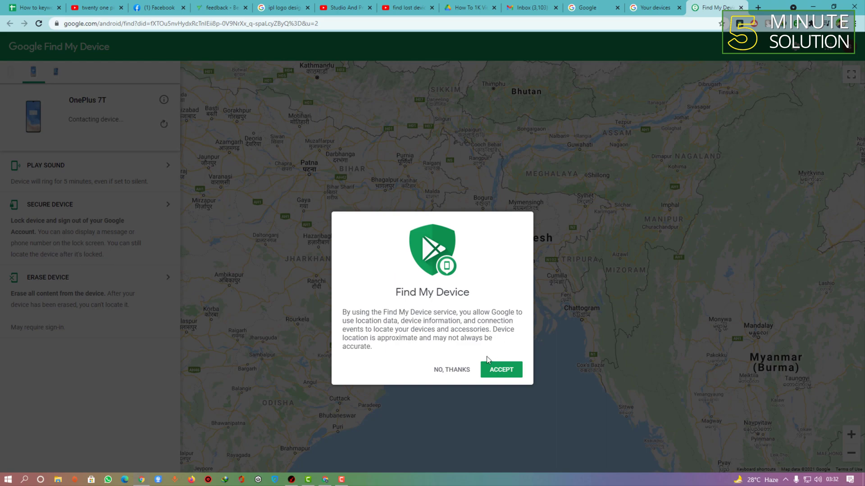
Accept the location terms, ring the OnePlus 7T with Play Sound, then stop the ringing.
left_click(503, 369)
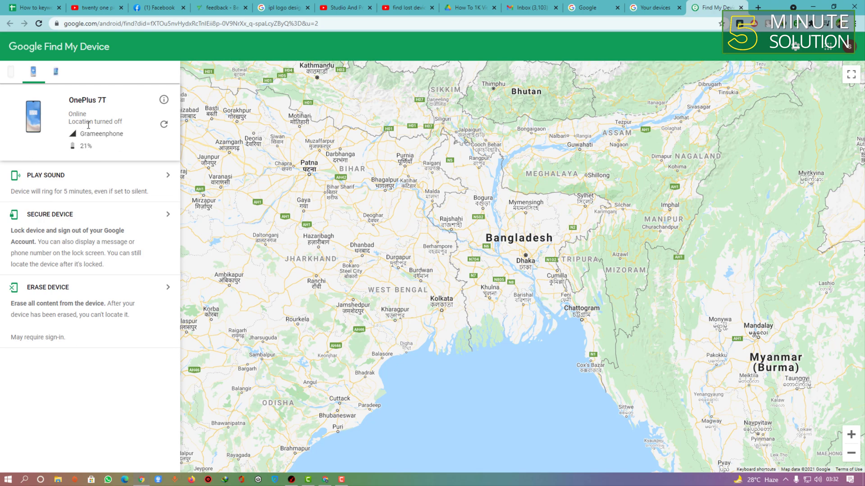
left_click(67, 194)
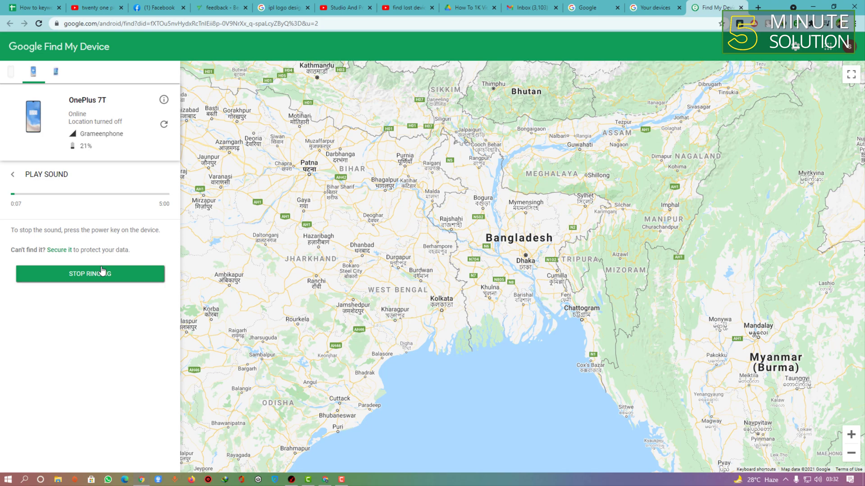
left_click(103, 274)
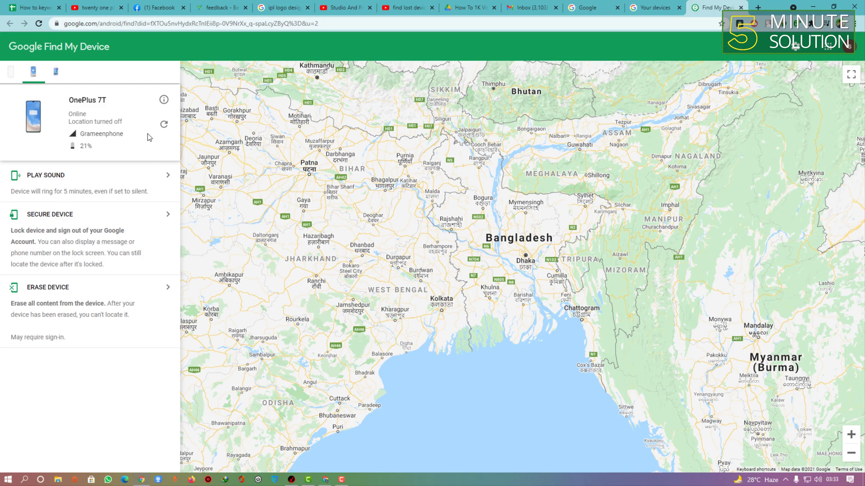
Toggle twice between the Galaxy J1 Ace and OnePlus 7T, then reload the page.
left_click(55, 71)
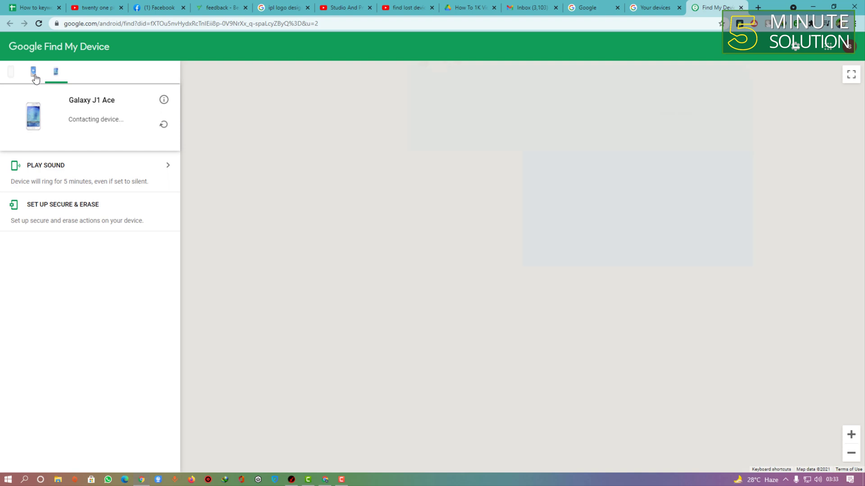
left_click(33, 71)
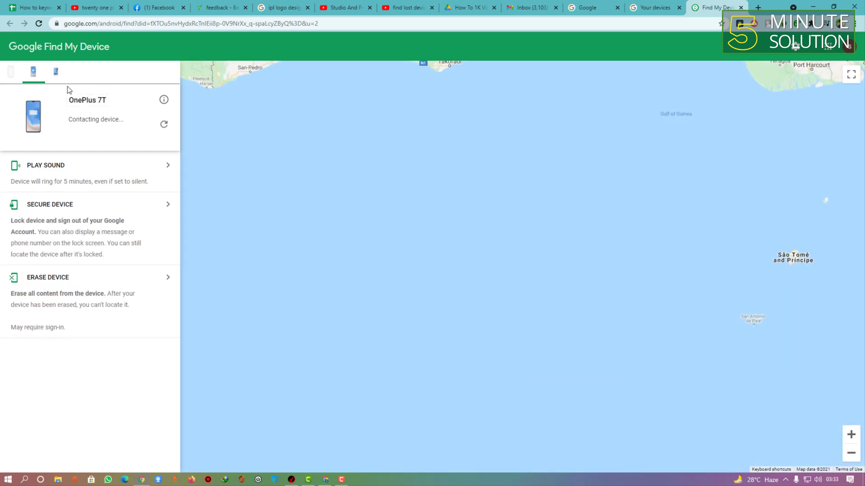
left_click(55, 74)
left_click(42, 74)
left_click(39, 24)
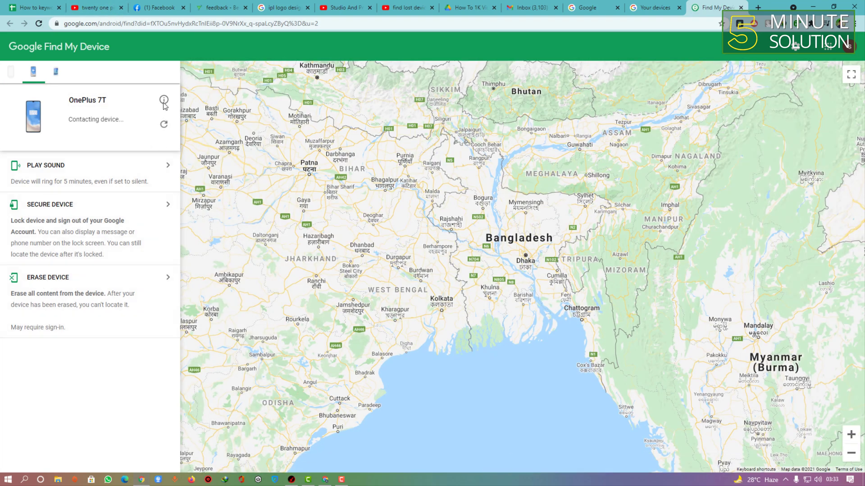
Show the OnePlus 7T's Device Information card and select its IMEI number.
mouse_move(164, 105)
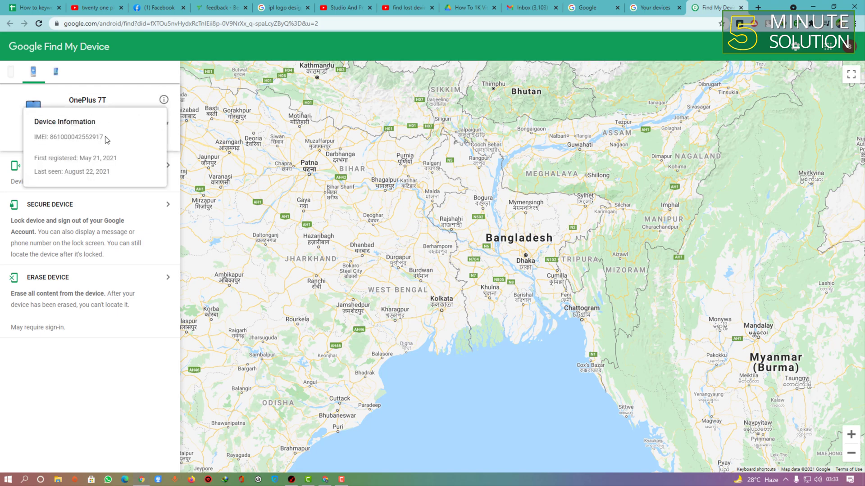
double_click(54, 138)
Close the info card and refresh the OnePlus 7T until it shows Online, 20% battery.
left_click(163, 103)
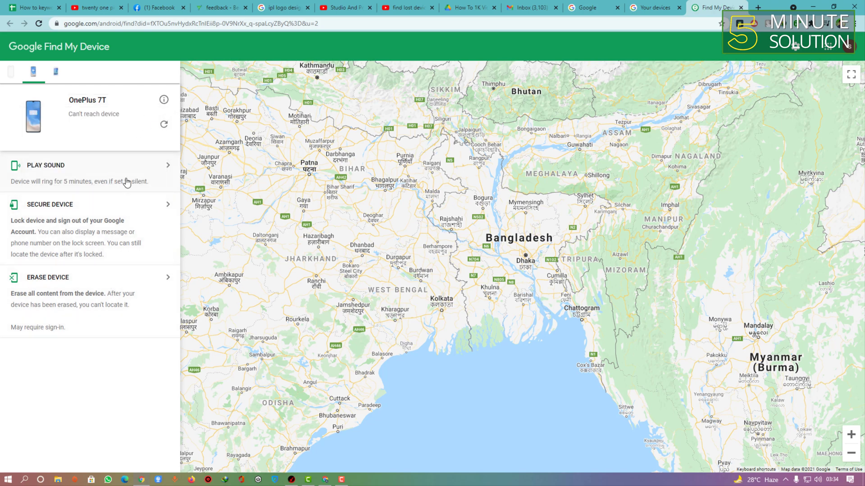
left_click(163, 124)
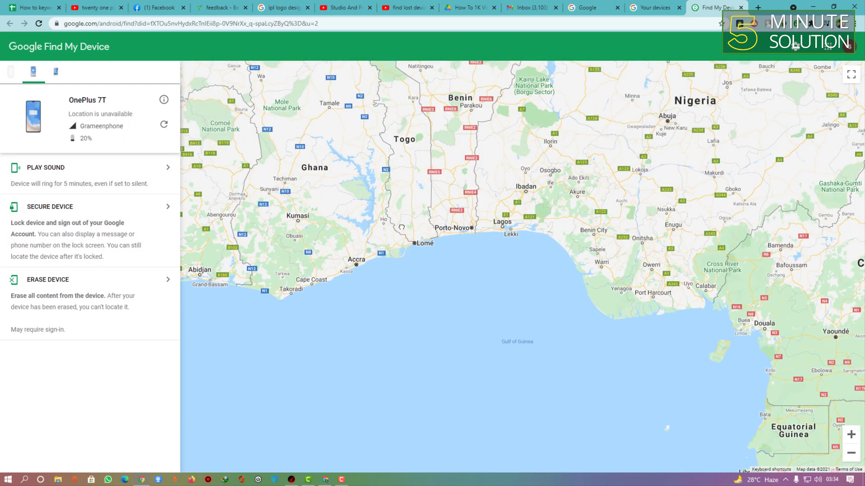
left_click(164, 124)
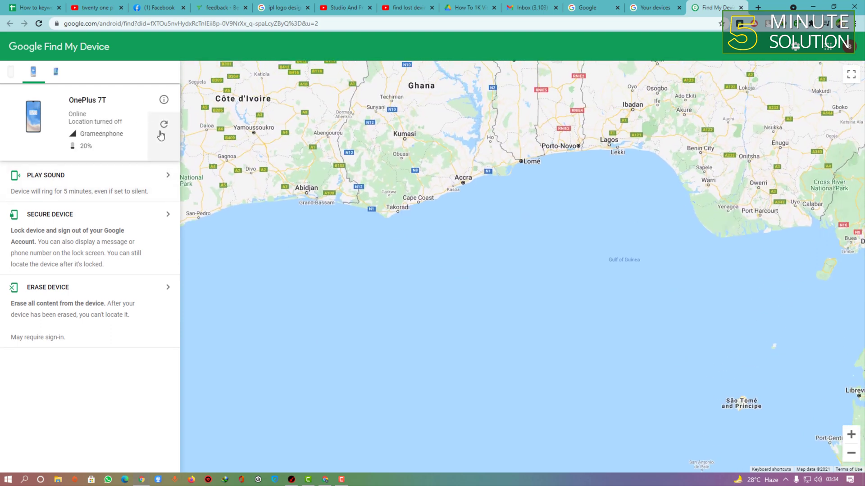
left_click(159, 130)
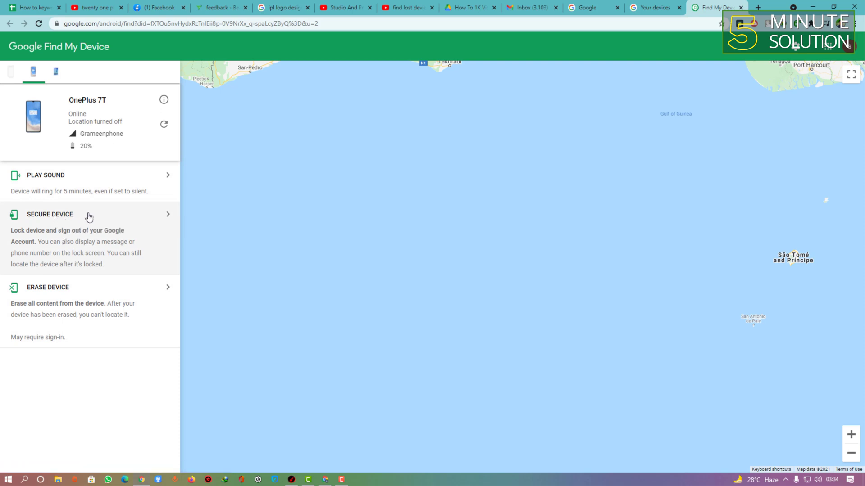
left_click(38, 235)
left_click(57, 250)
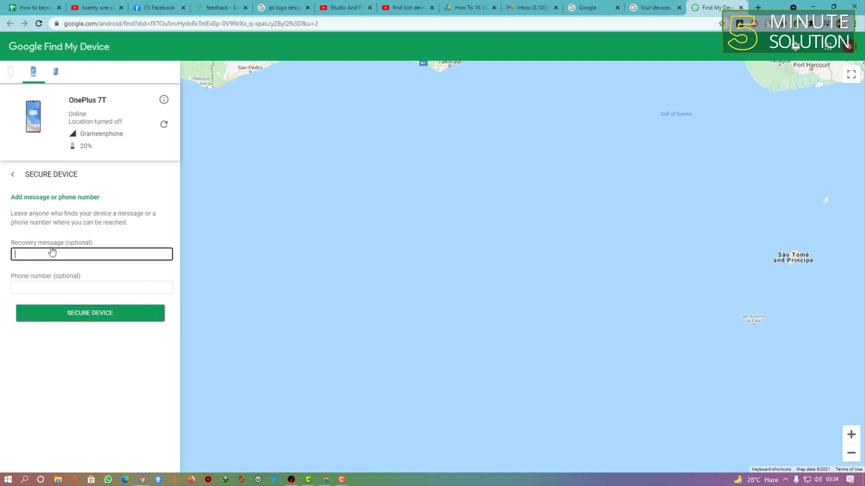
left_click(53, 286)
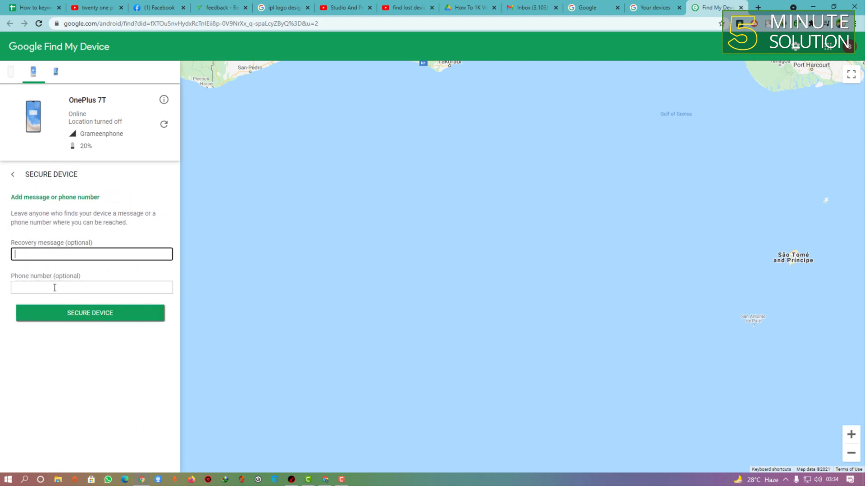
left_click(11, 178)
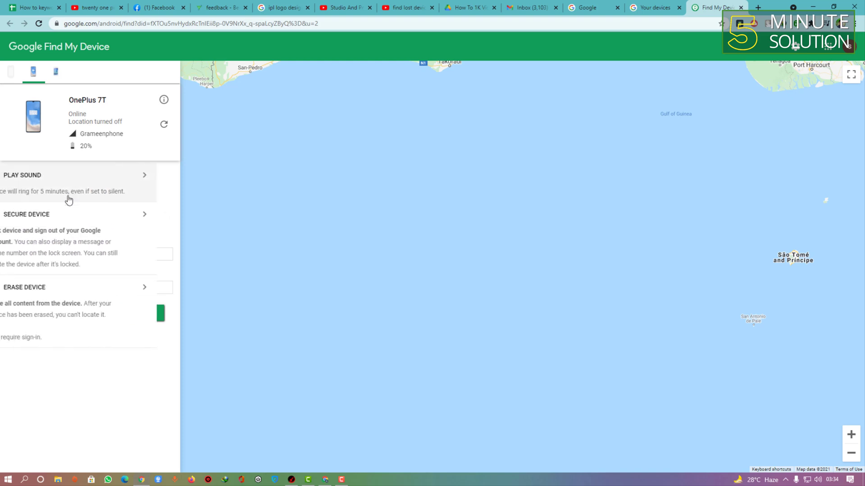
left_click(72, 239)
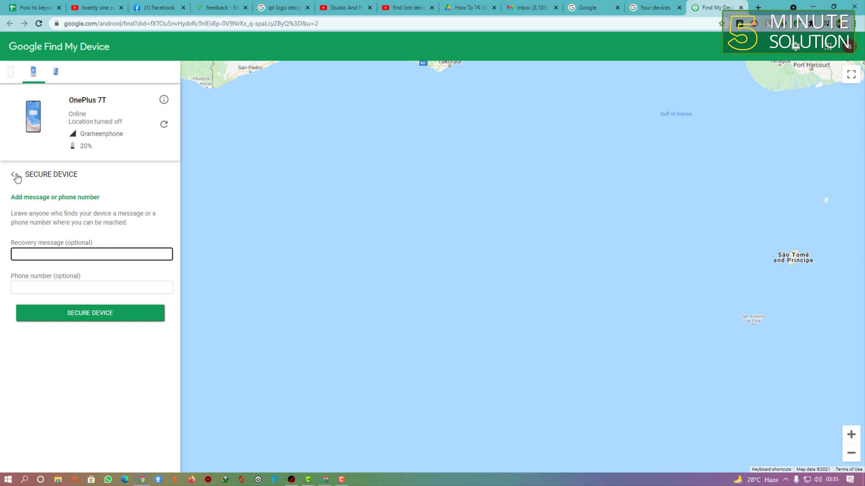
left_click(67, 283)
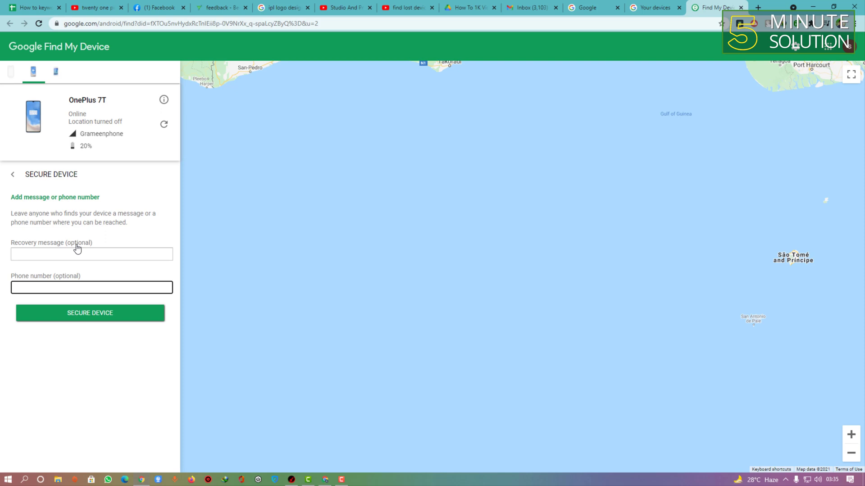
left_click(16, 176)
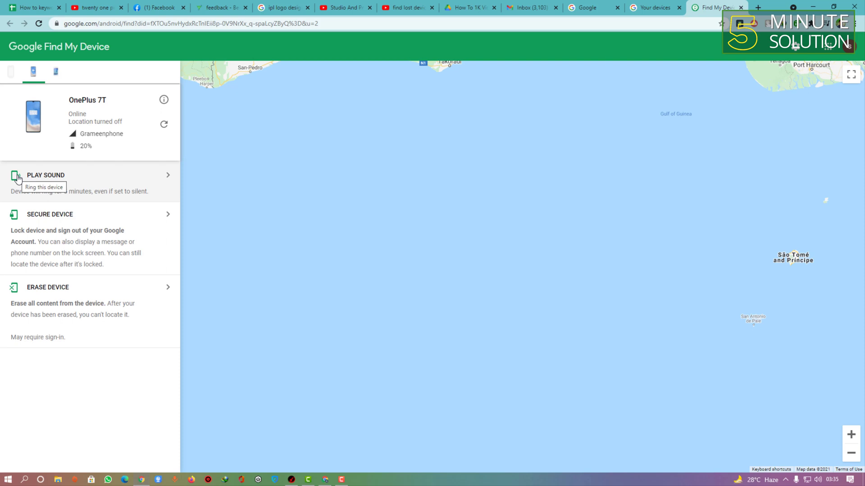
left_click(50, 301)
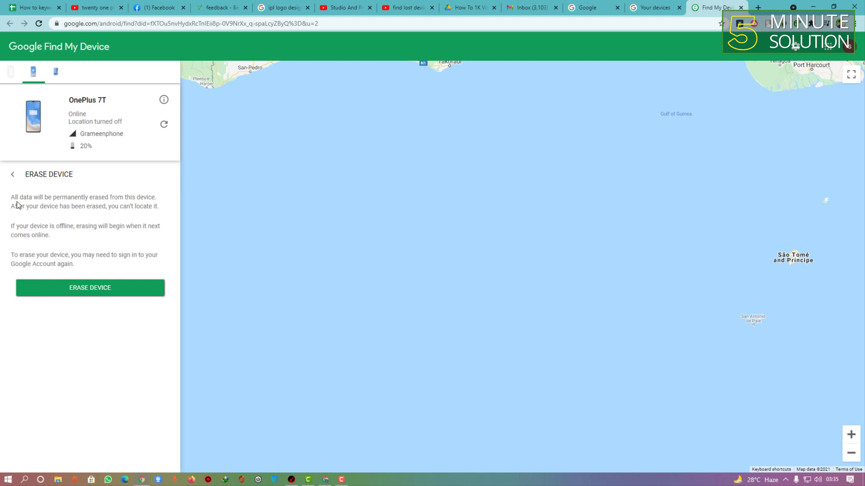
left_click_drag(14, 196, 155, 207)
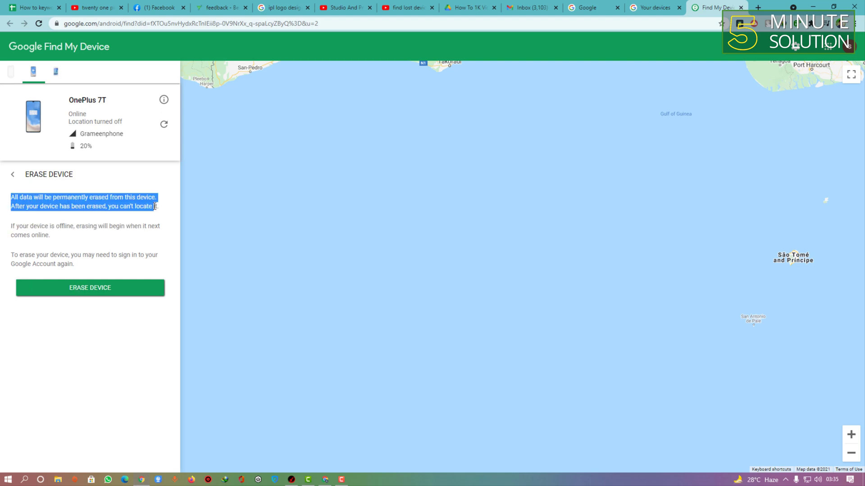
left_click(159, 208)
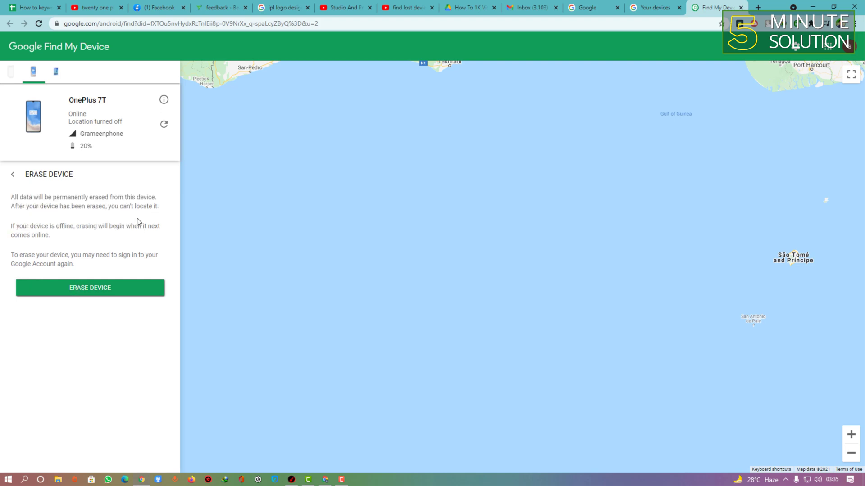
left_click(13, 175)
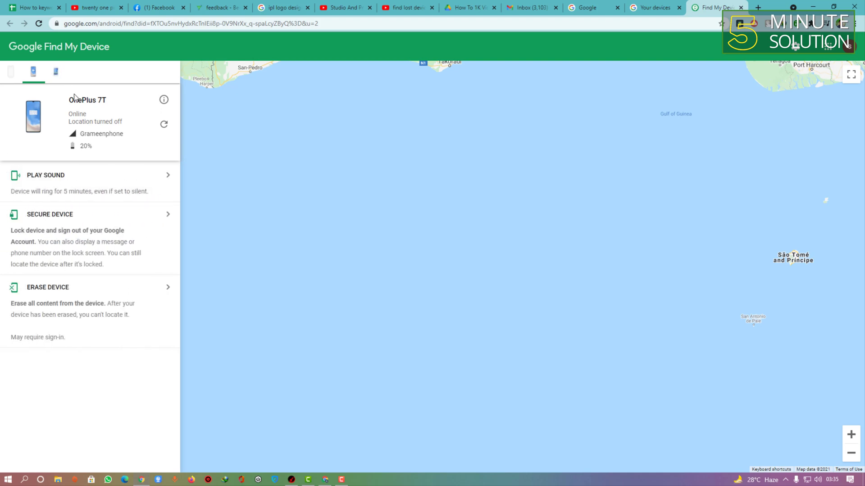
scroll(333, 243, "up", 1)
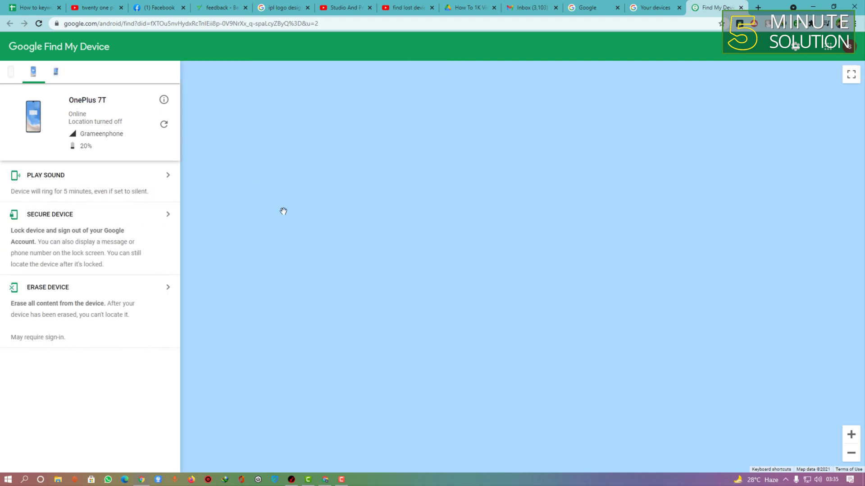
scroll(273, 221, "down", 1)
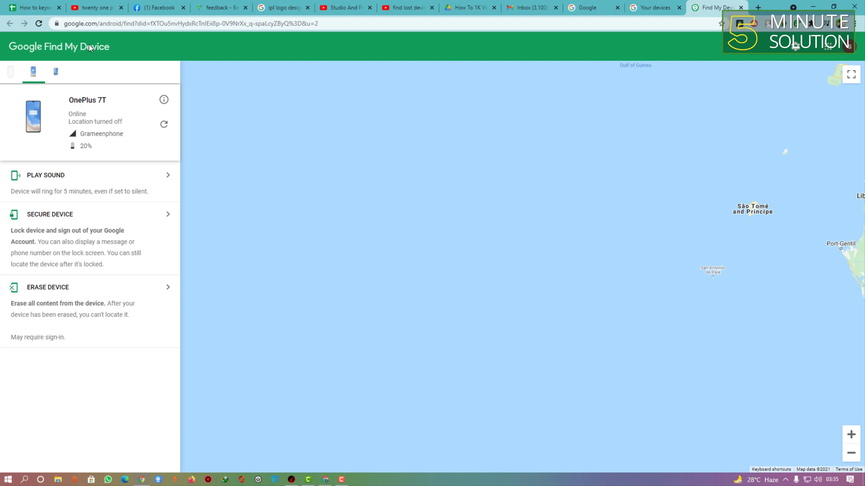
left_click_drag(399, 240, 406, 230)
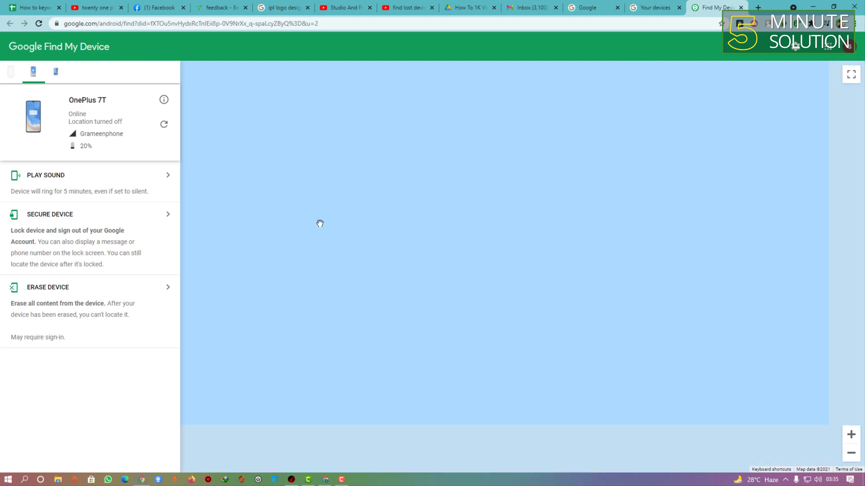
scroll(266, 259, "up", 1)
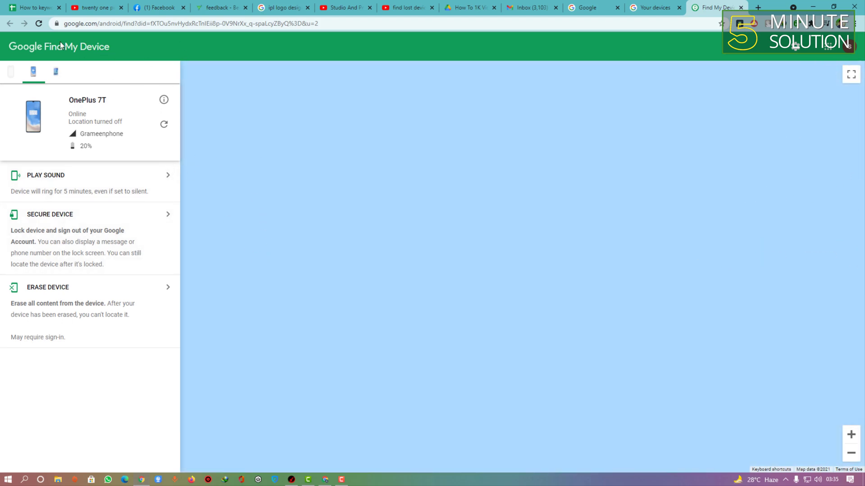